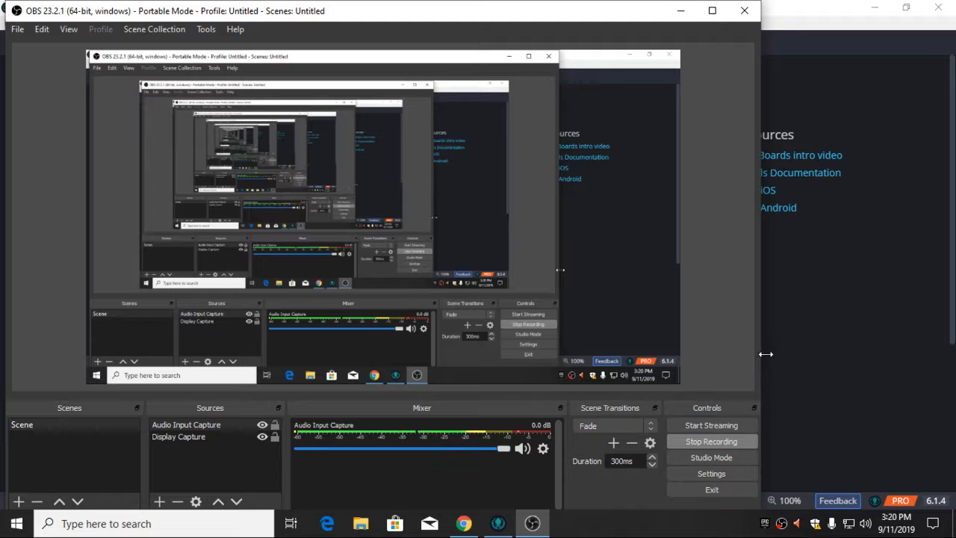
{"action": "left_click", "coordinate": [693, 11]}
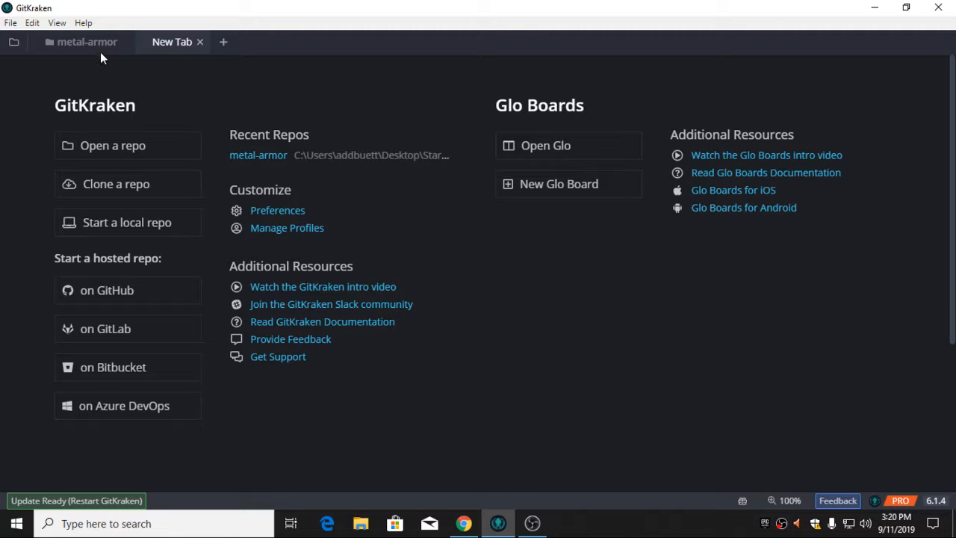
Open Preferences and review the GitLab.com authentication settings, then exit Preferences
{"action": "left_click", "coordinate": [10, 23]}
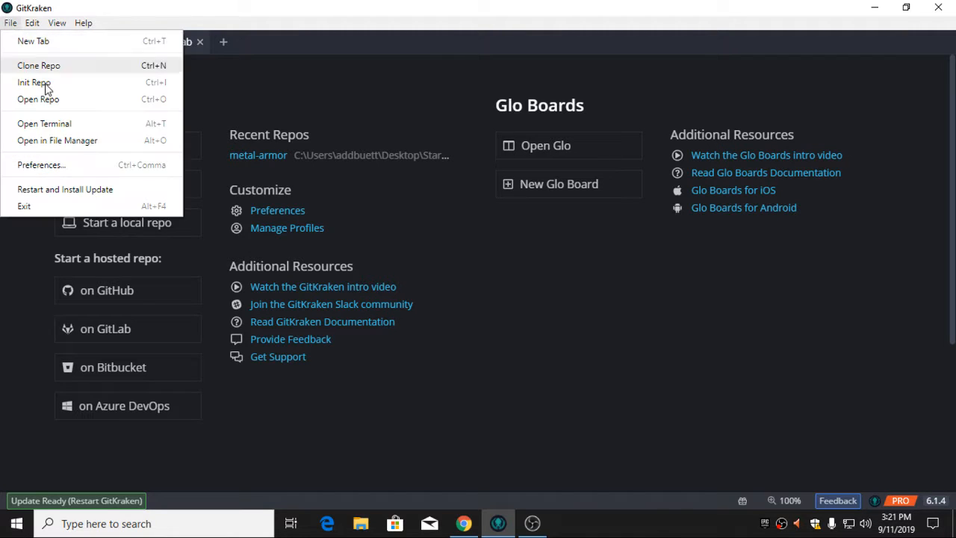
{"action": "left_click", "coordinate": [57, 168]}
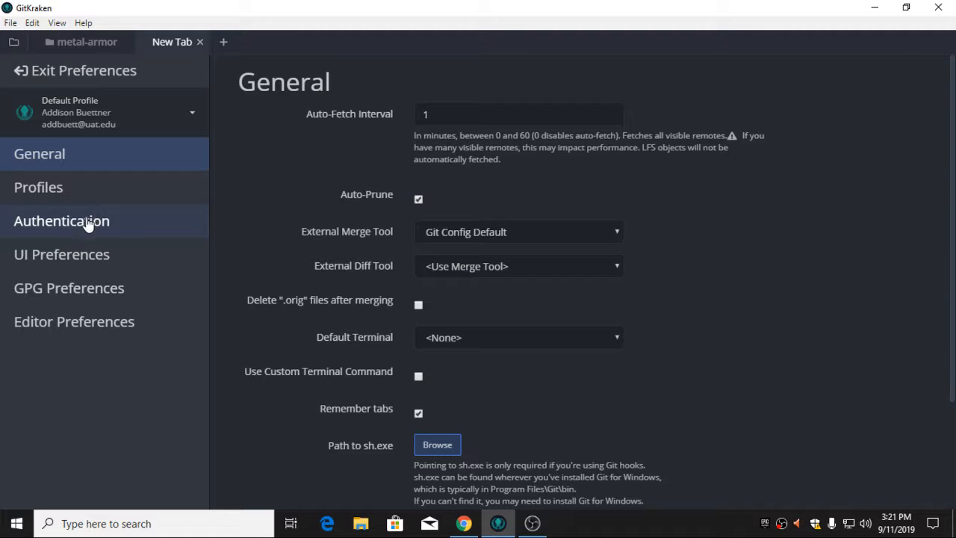
{"action": "left_click", "coordinate": [86, 225]}
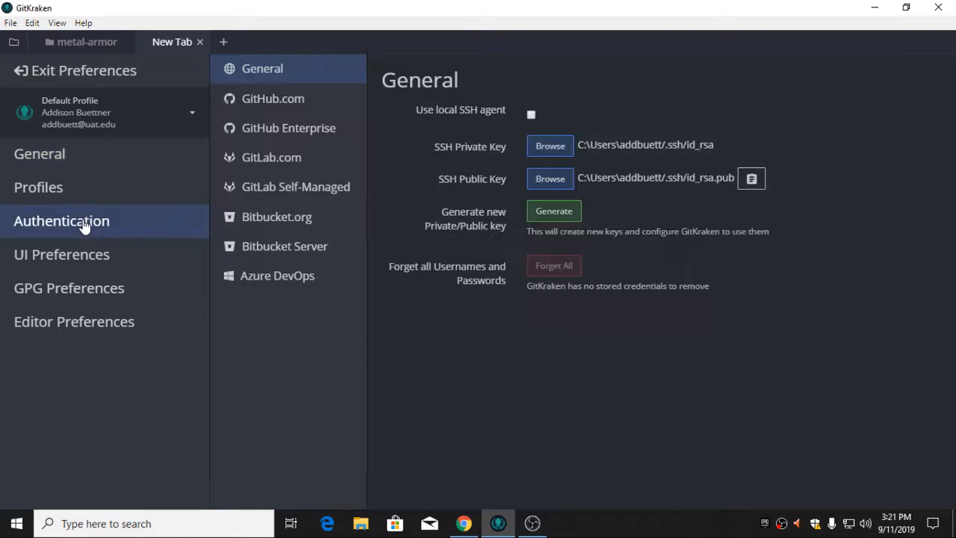
{"action": "left_click", "coordinate": [293, 163]}
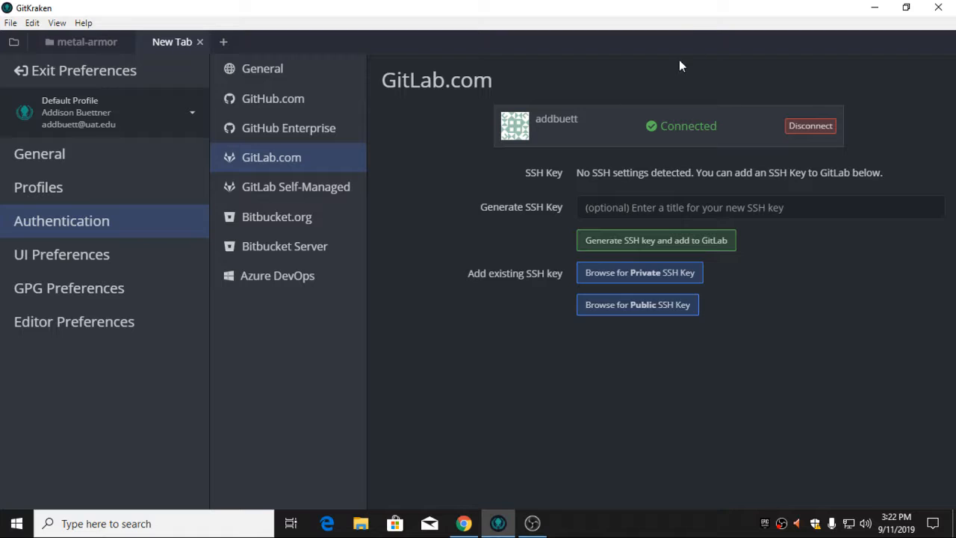
{"action": "left_click", "coordinate": [32, 70]}
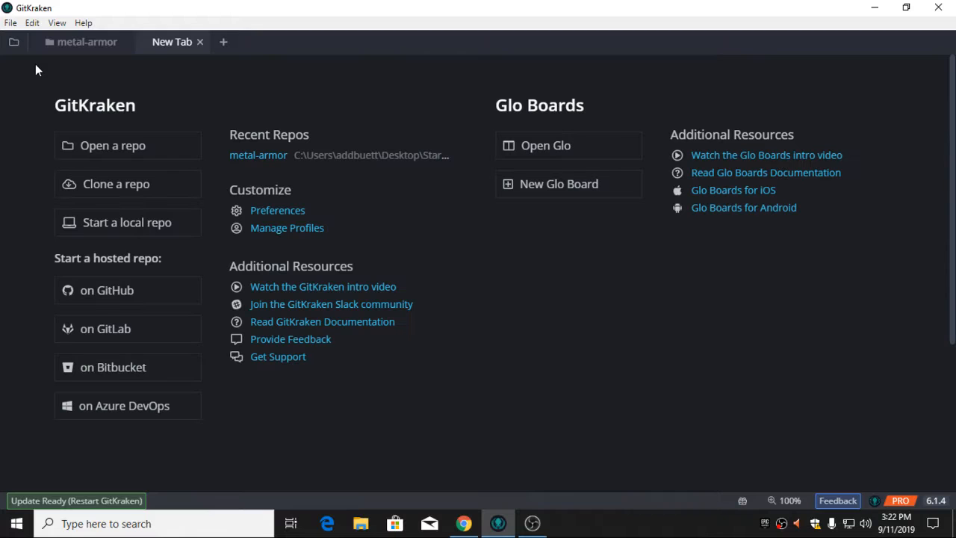
{"action": "left_click", "coordinate": [84, 192]}
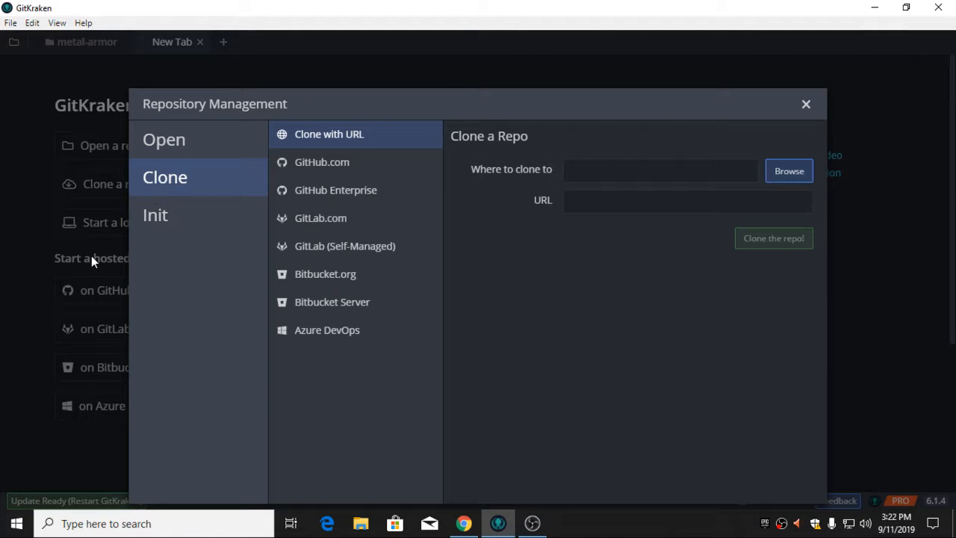
{"action": "left_click", "coordinate": [320, 225]}
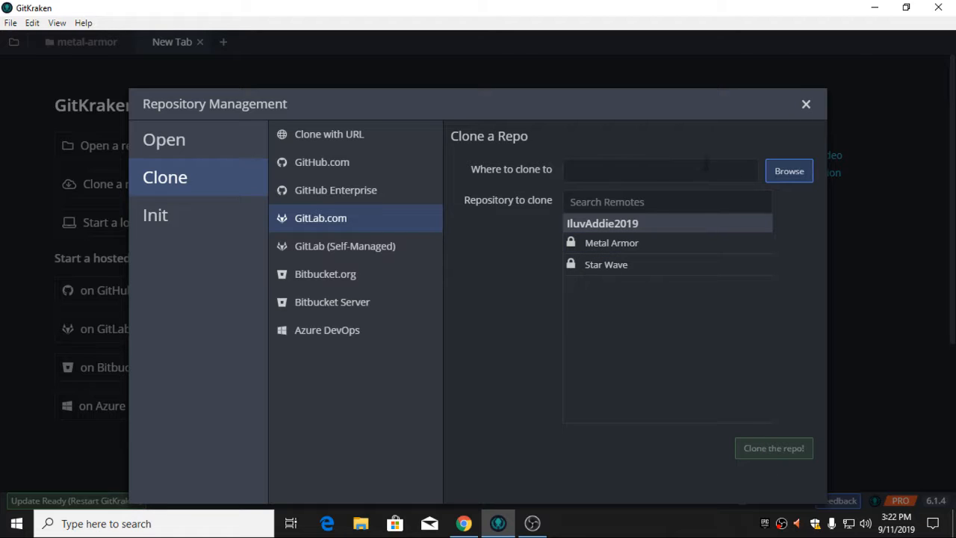
{"action": "left_click", "coordinate": [800, 170]}
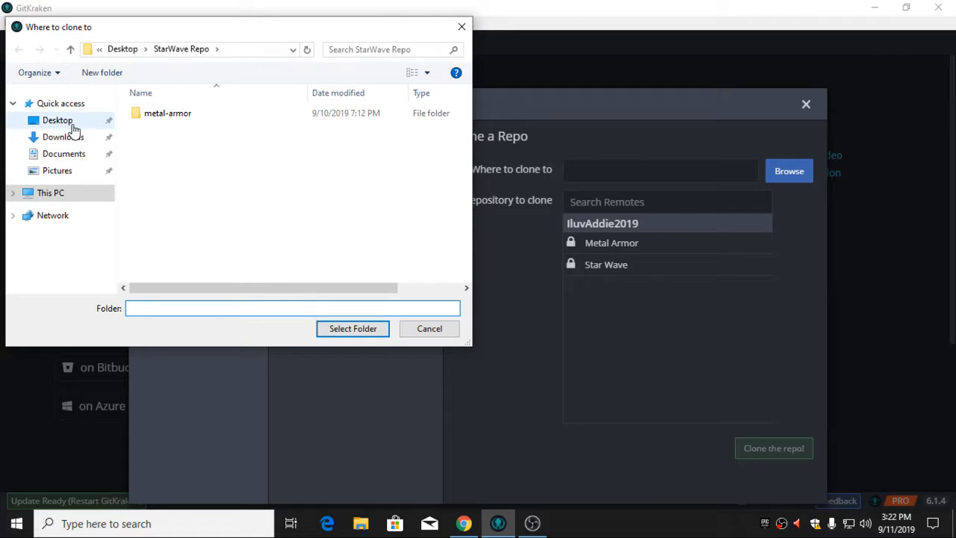
{"action": "left_click", "coordinate": [67, 124]}
{"action": "right_click", "coordinate": [176, 191]}
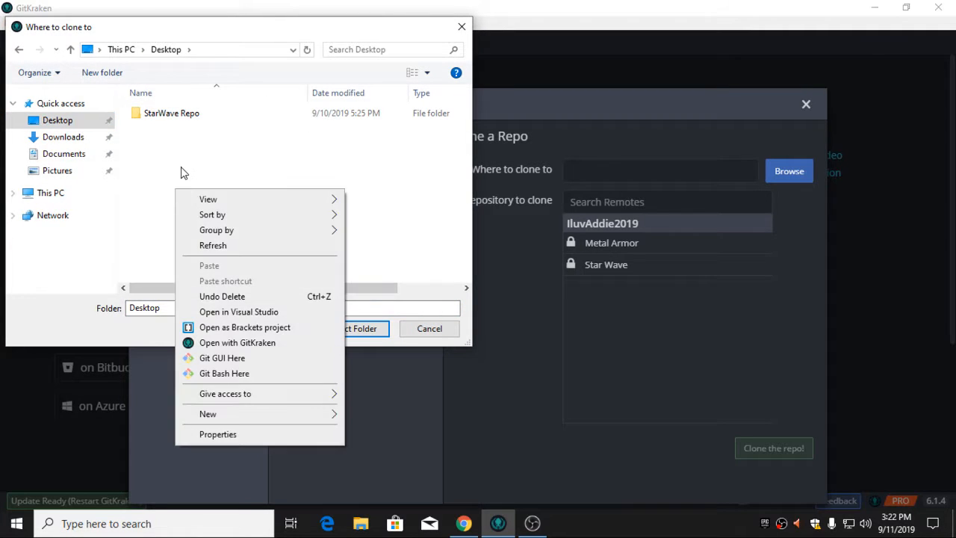
{"action": "left_click", "coordinate": [181, 173]}
{"action": "double_click", "coordinate": [191, 115]}
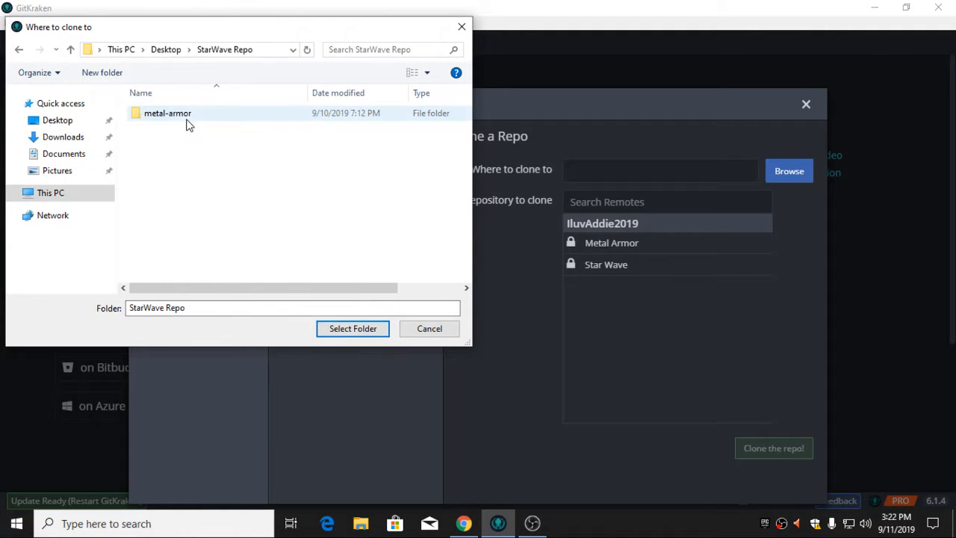
{"action": "left_click", "coordinate": [417, 329]}
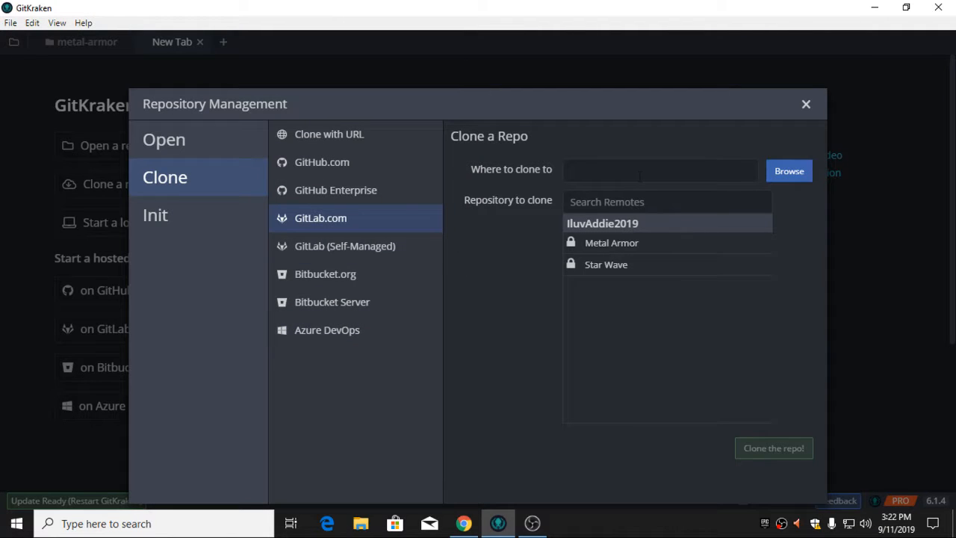
{"action": "left_click", "coordinate": [806, 106]}
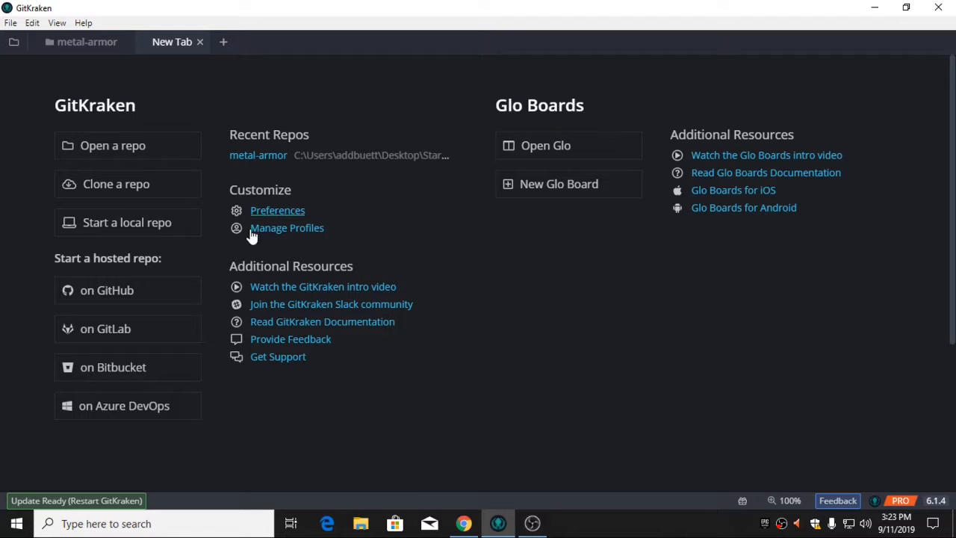
Close the New Tab and try to check out the remote origin feature/inventory branch in the metal-armor repo
{"action": "left_click", "coordinate": [200, 44]}
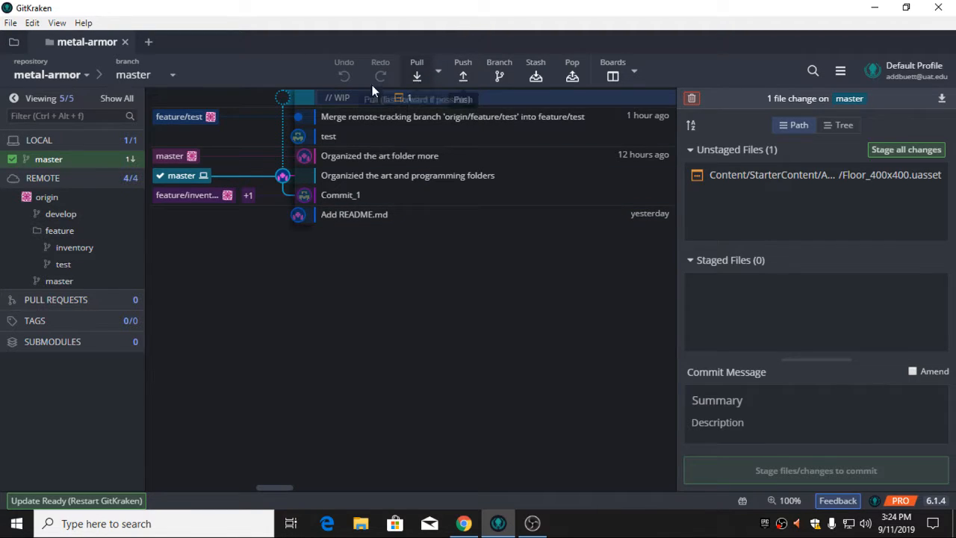
{"action": "left_click", "coordinate": [60, 246]}
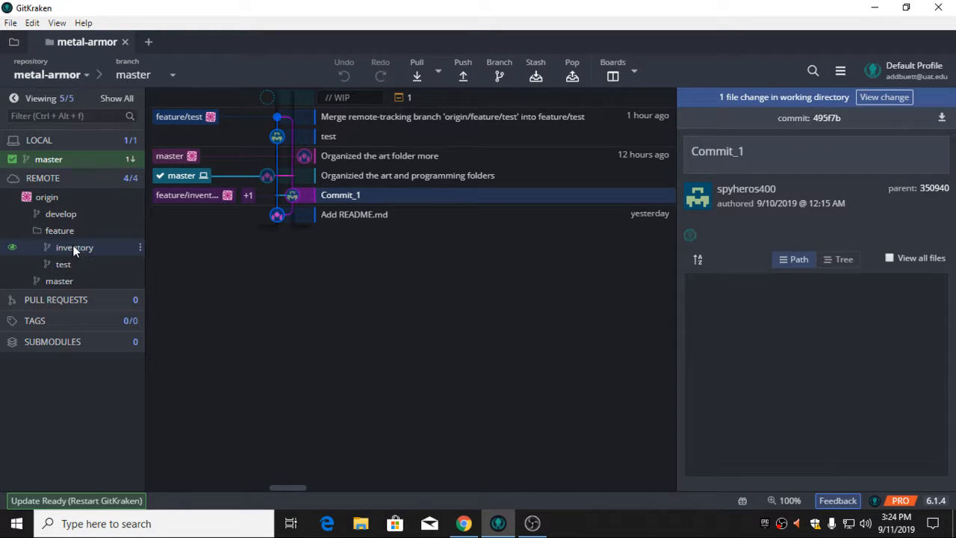
{"action": "double_click", "coordinate": [73, 248]}
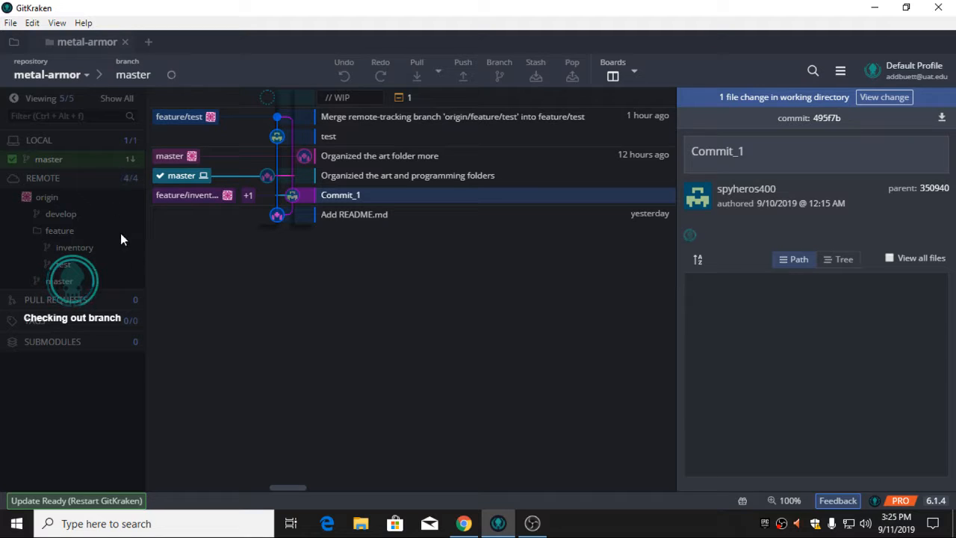
Open the working-directory changes, dismiss the checkout notice, and stage all changes to the Floor_400x400.uasset file
{"action": "left_click", "coordinate": [883, 98]}
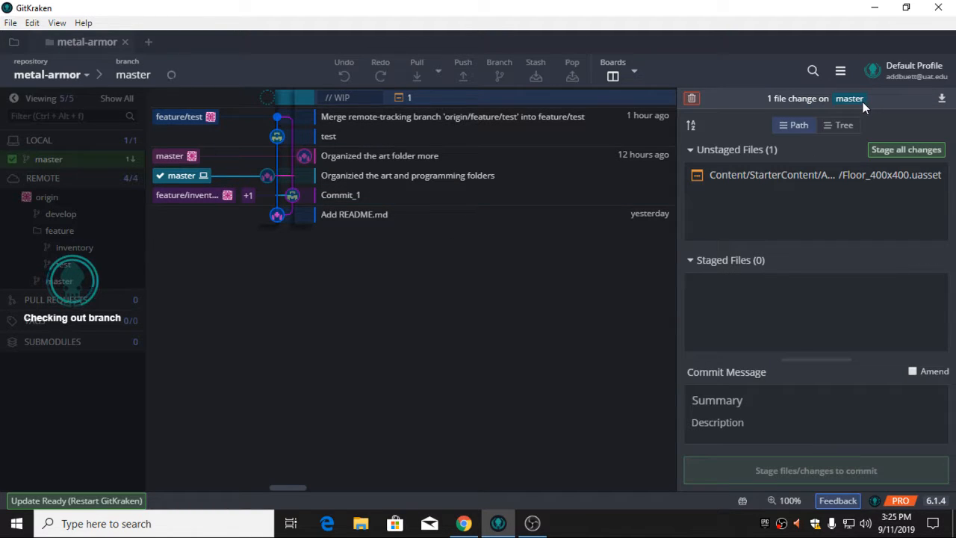
{"action": "left_click", "coordinate": [889, 151]}
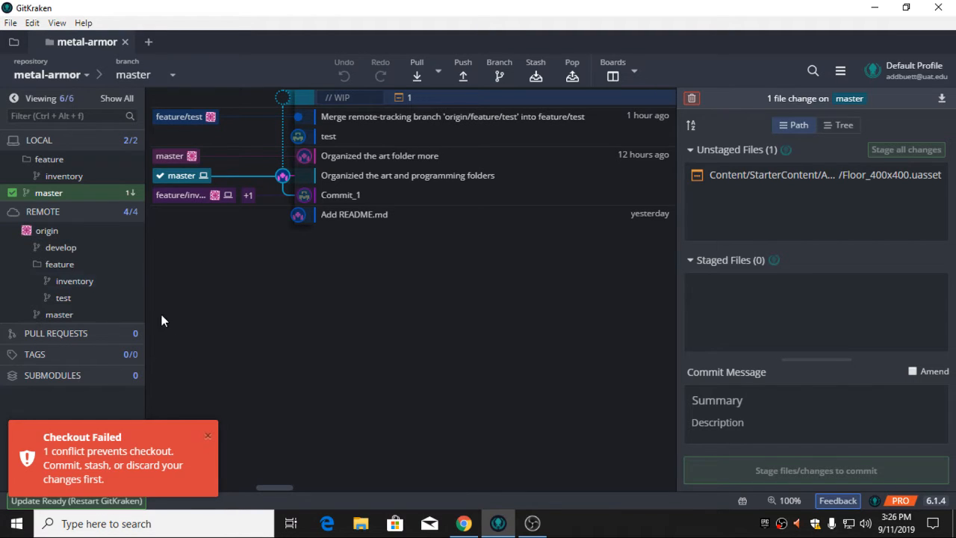
{"action": "left_click", "coordinate": [209, 439]}
{"action": "key", "text": "ctrl+shift+s"}
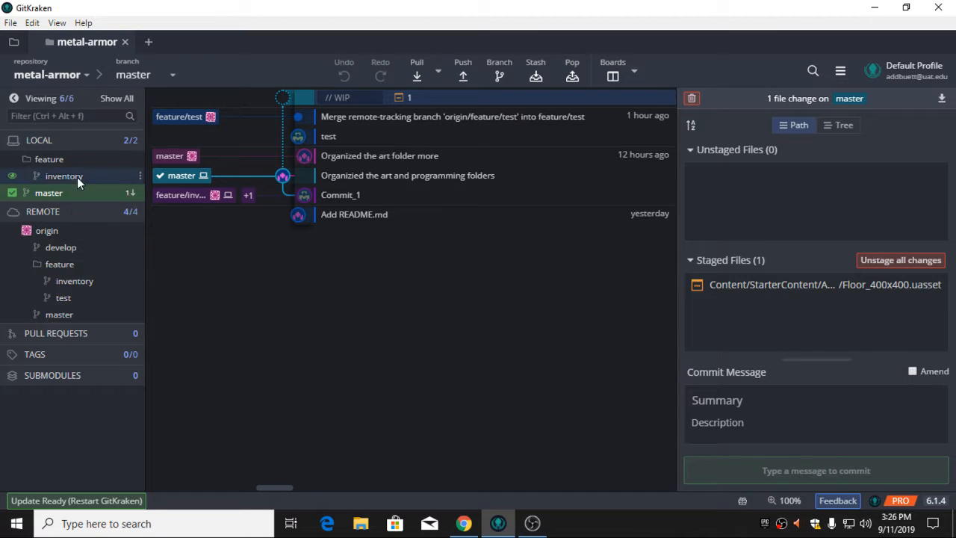
Browse the local and remote feature branches and the options available for origin/feature/inventory
{"action": "left_click", "coordinate": [62, 264]}
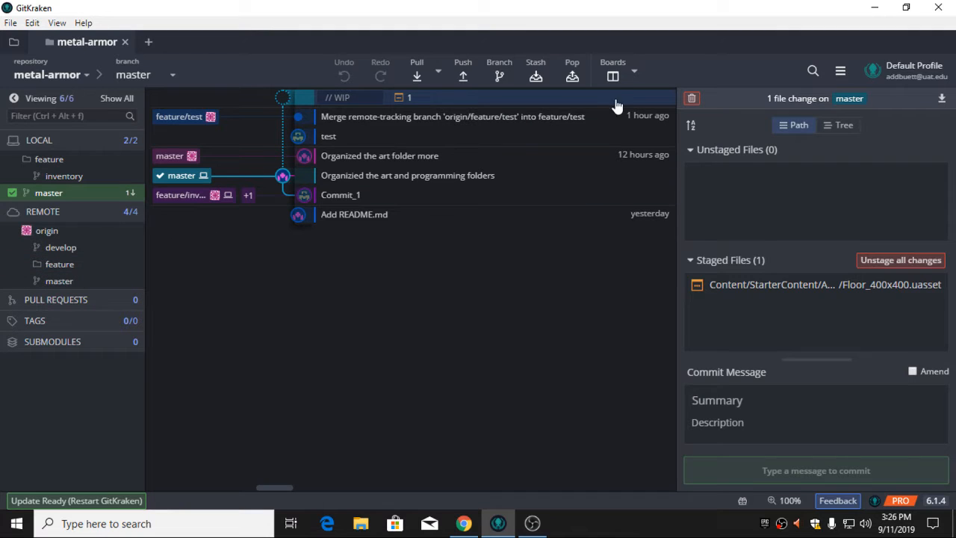
{"action": "left_click", "coordinate": [77, 265]}
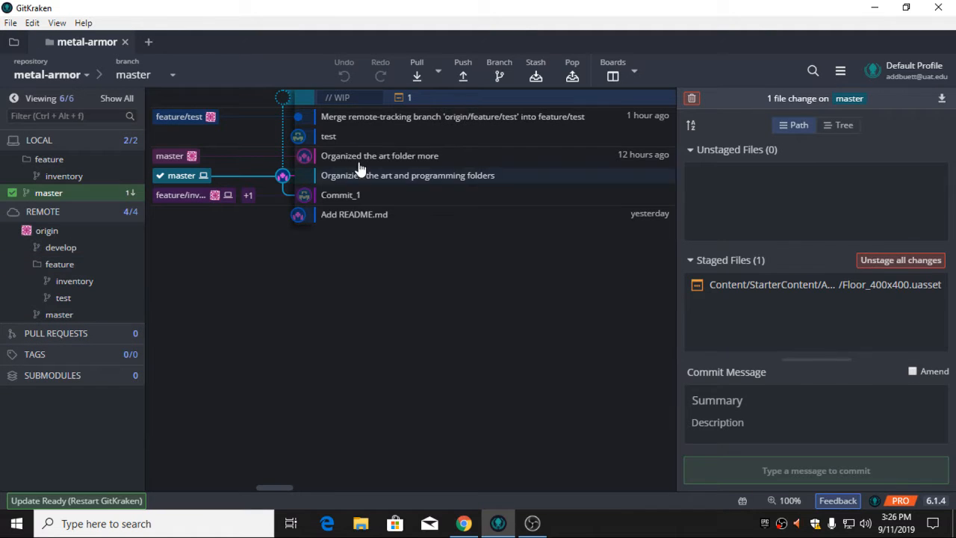
{"action": "left_click", "coordinate": [500, 77]}
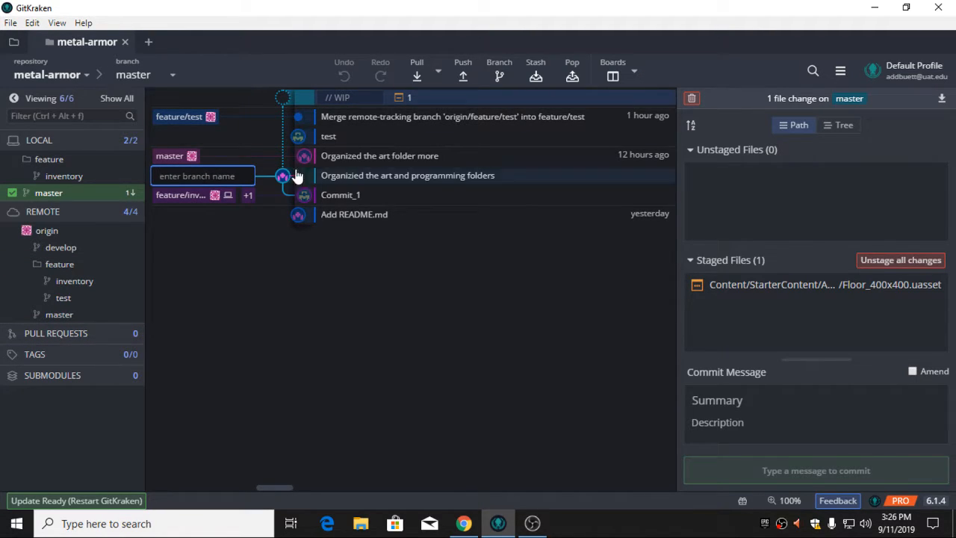
{"action": "left_click", "coordinate": [76, 267]}
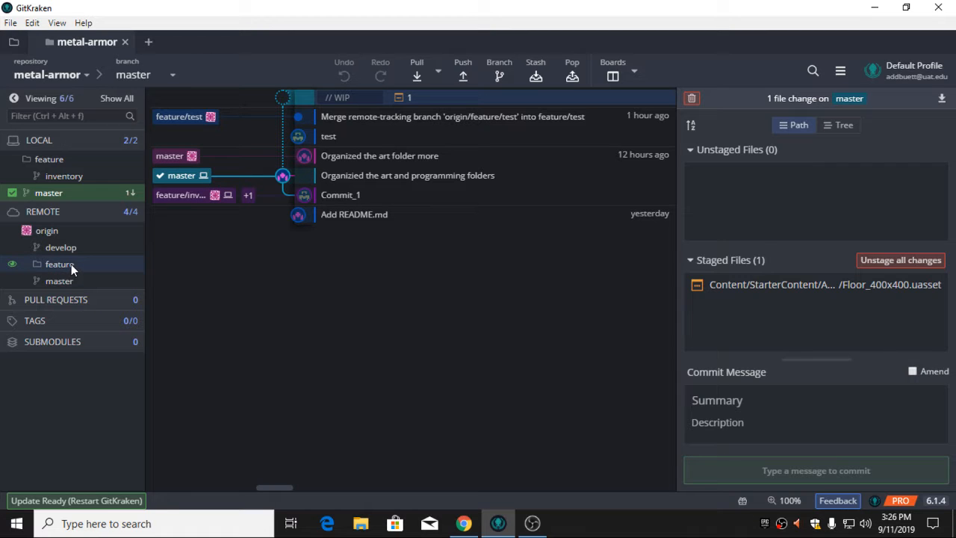
{"action": "left_click", "coordinate": [57, 264]}
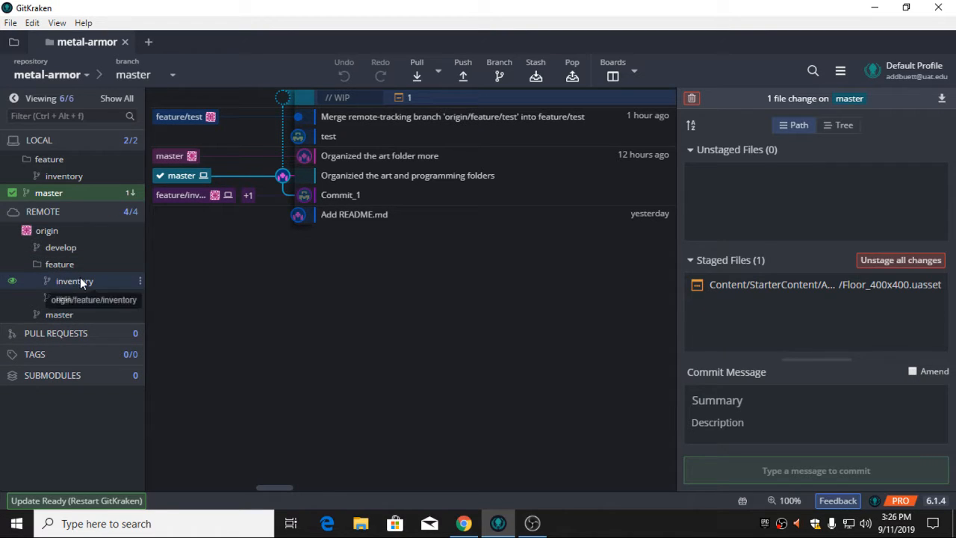
{"action": "left_click", "coordinate": [134, 265]}
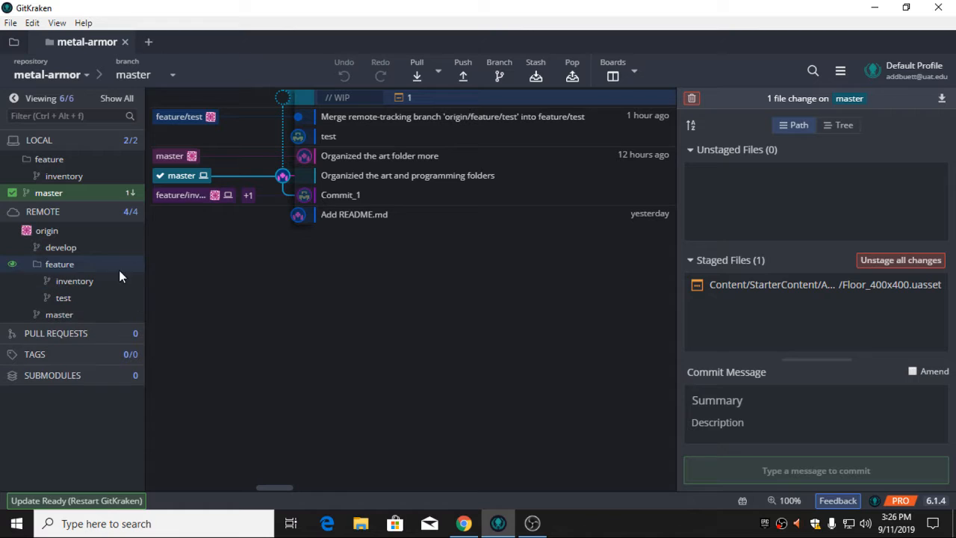
{"action": "right_click", "coordinate": [137, 284]}
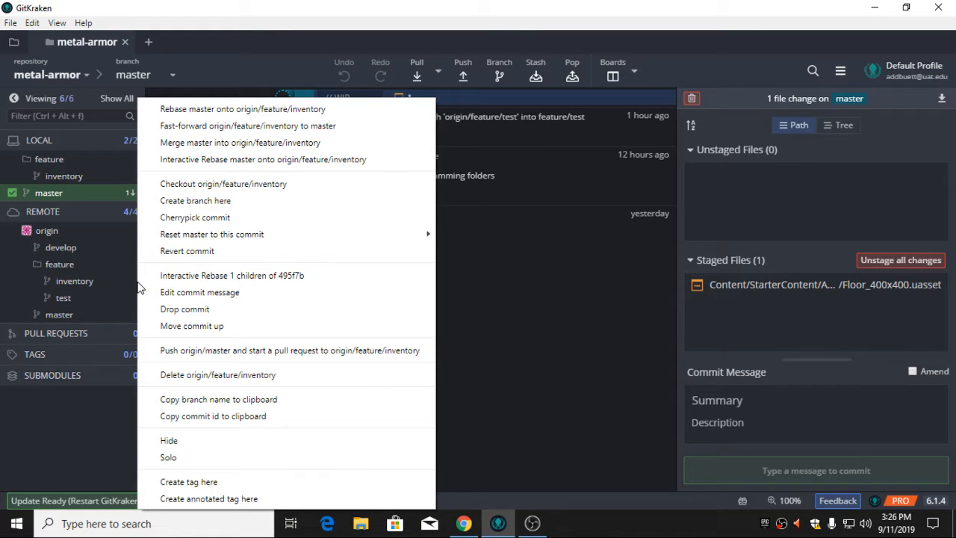
{"action": "left_click", "coordinate": [597, 340]}
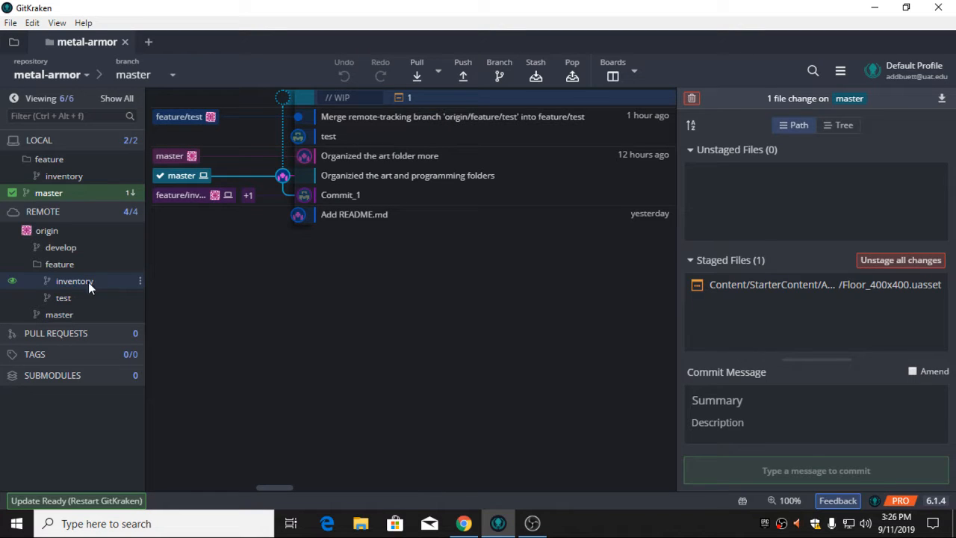
{"action": "left_click", "coordinate": [74, 264]}
{"action": "left_click", "coordinate": [75, 264]}
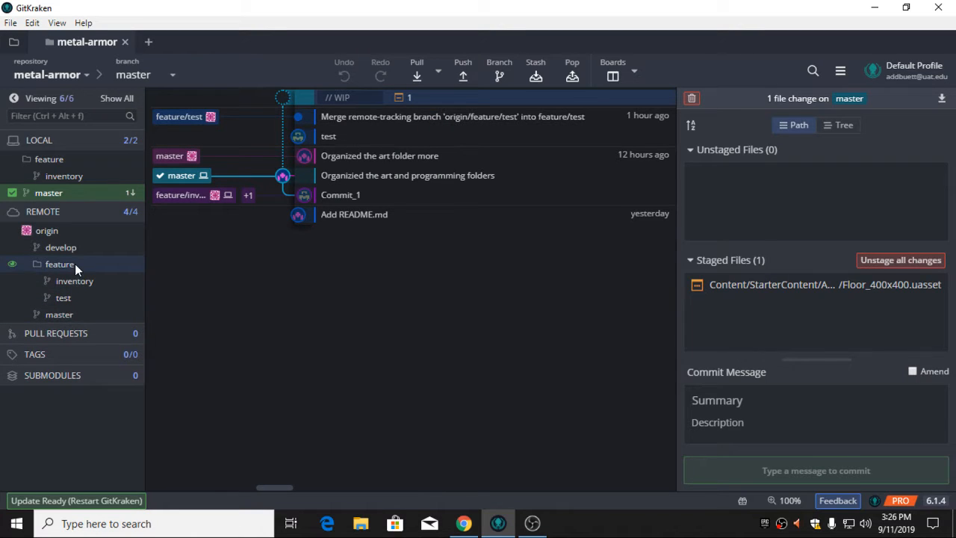
{"action": "left_click", "coordinate": [124, 282]}
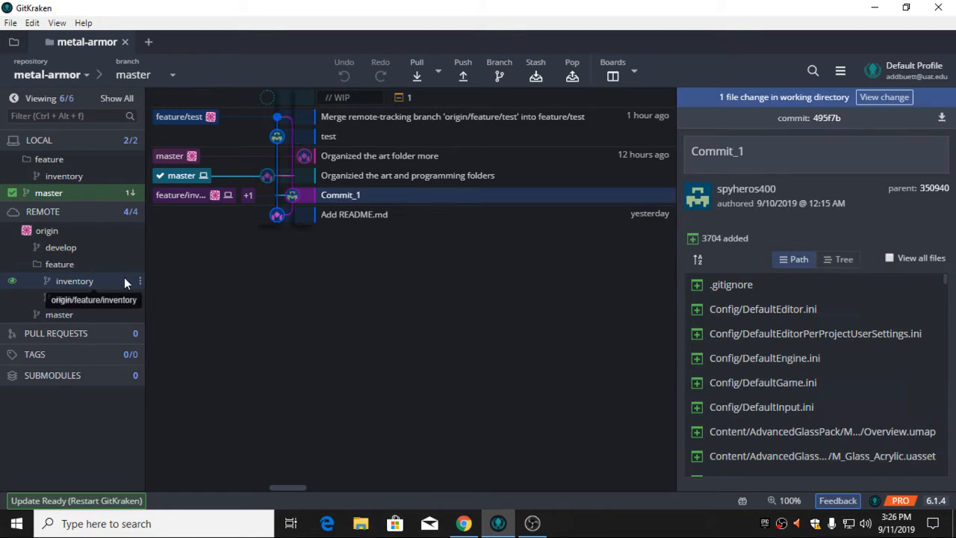
{"action": "left_click", "coordinate": [79, 264]}
Create a new branch named AB_CharacterMovement at the current master commit and select it in the local branch list
{"action": "left_click", "coordinate": [499, 75]}
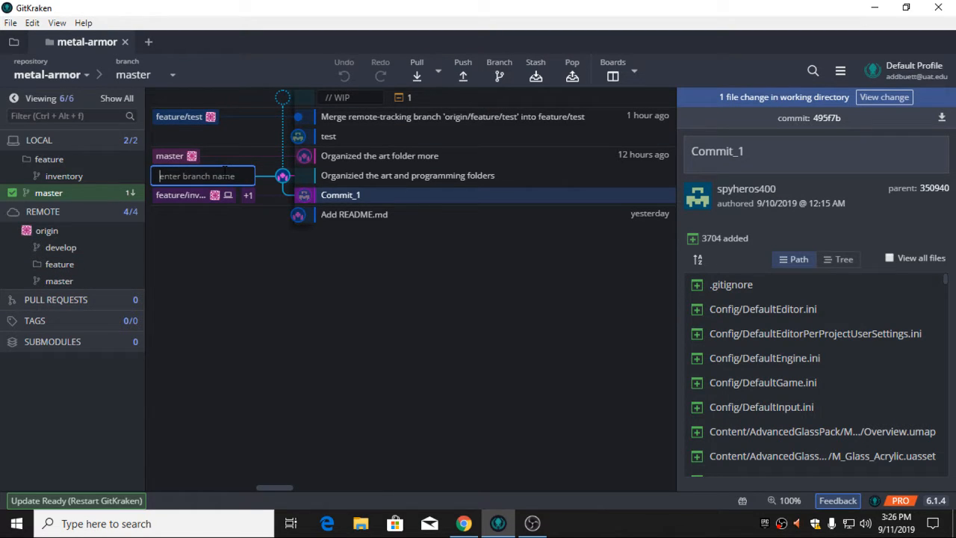
{"action": "type", "text": "f"}
{"action": "key", "text": "BackSpace"}
{"action": "type", "text": "R"}
{"action": "key", "text": "BackSpace"}
{"action": "type", "text": "CharacterMovement"}
{"action": "key", "text": "Home"}
{"action": "type", "text": "AB"}
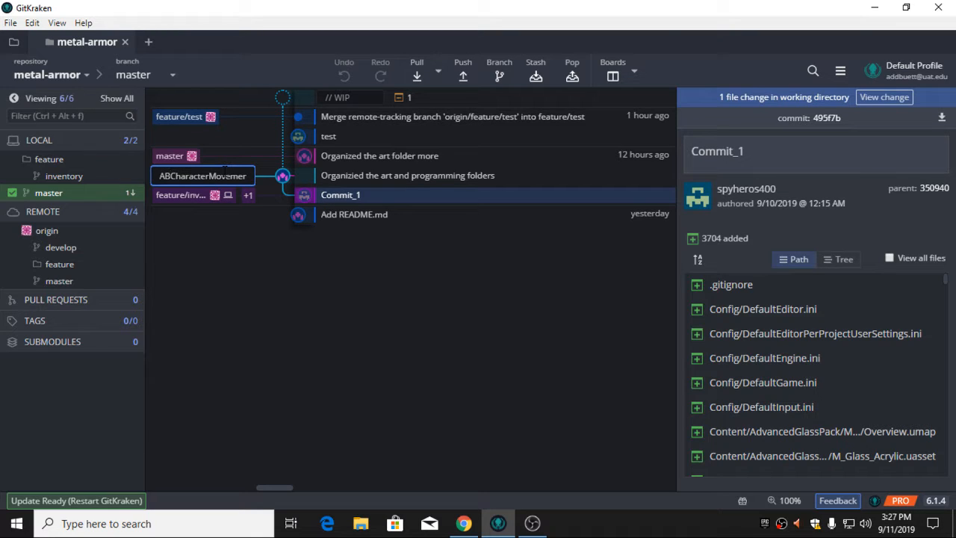
{"action": "type", "text": "_"}
{"action": "key", "text": "Return"}
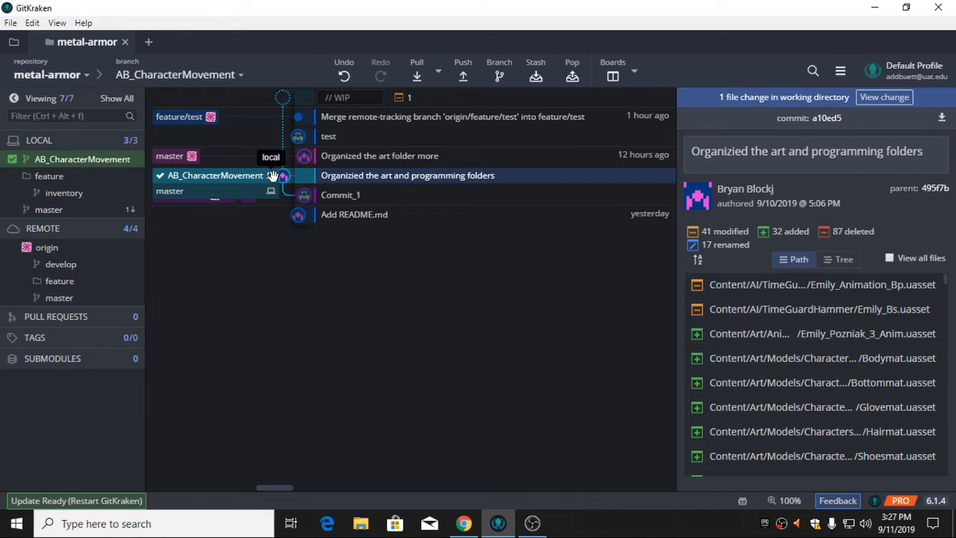
{"action": "left_click", "coordinate": [61, 155]}
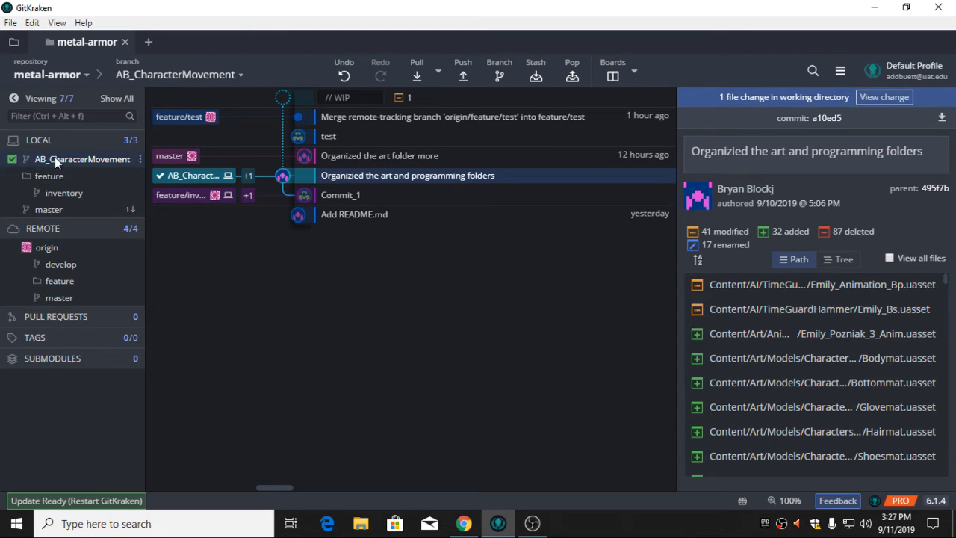
{"action": "left_click", "coordinate": [123, 158]}
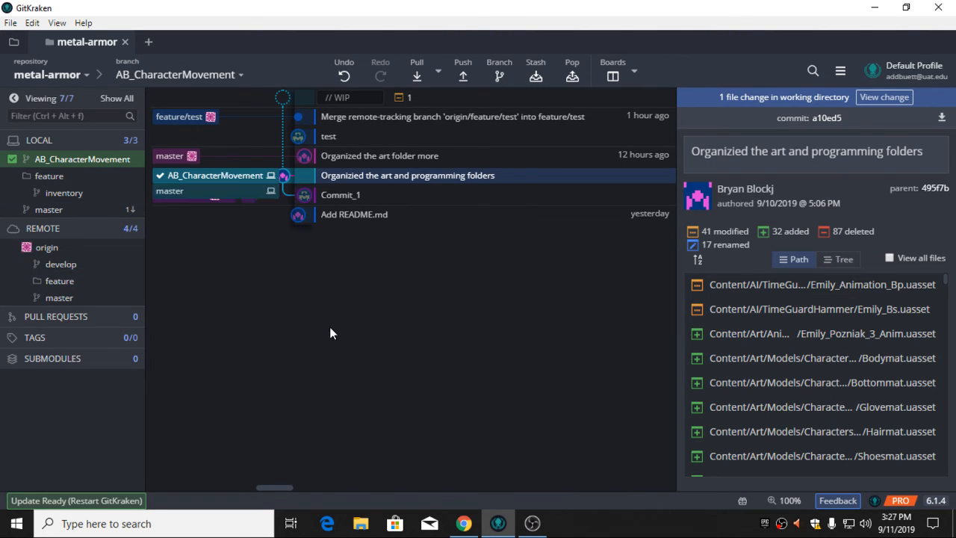
{"action": "left_click", "coordinate": [532, 523]}
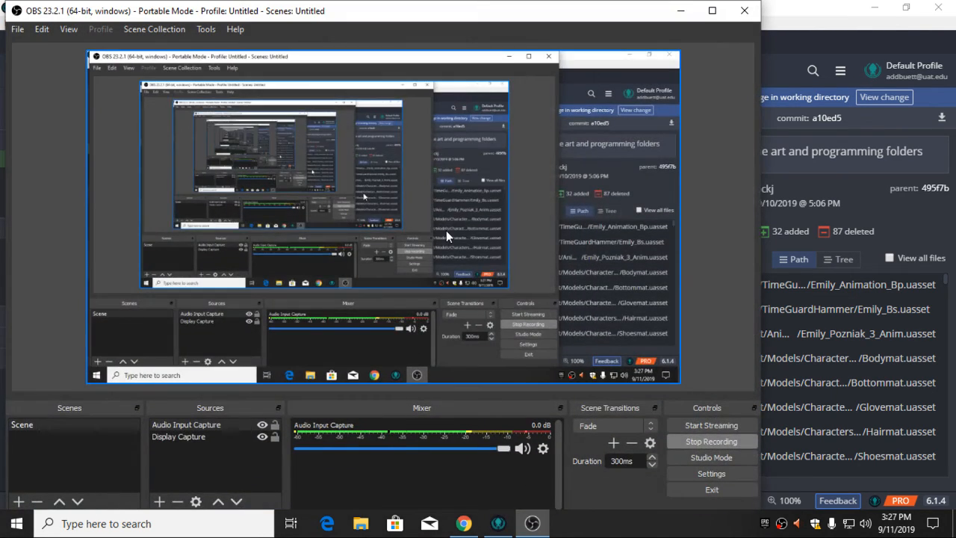